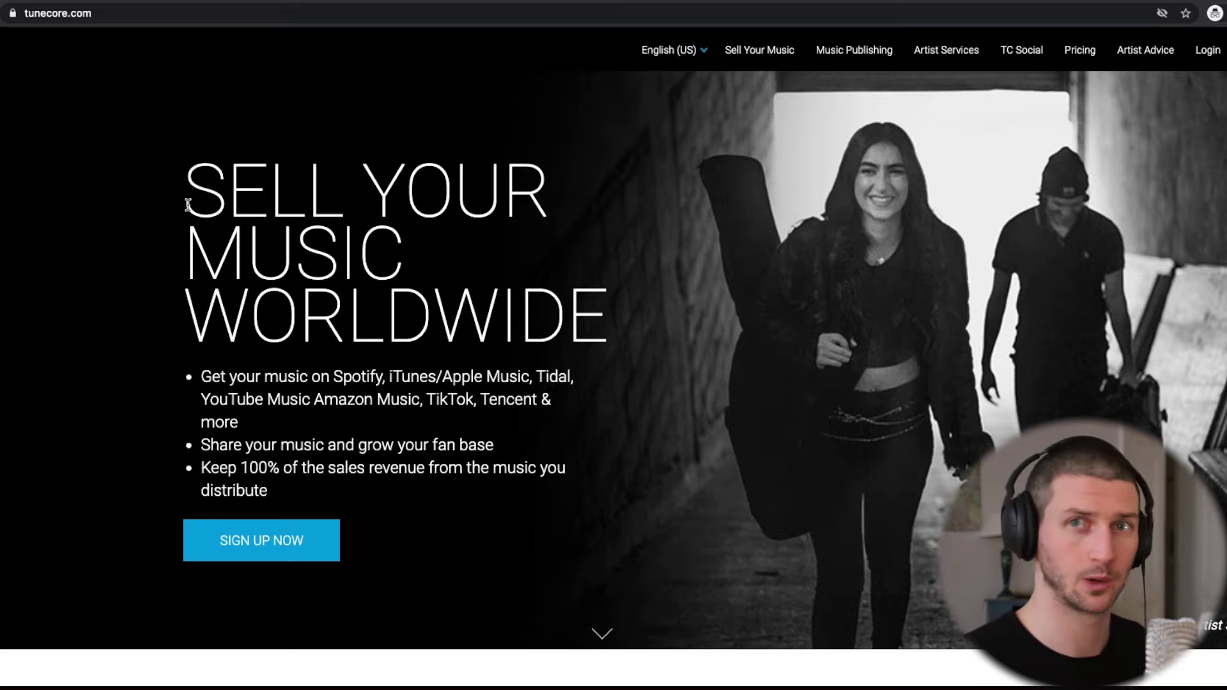
Step: Start a new single from TuneCore's Music menu and put the cursor in the empty Song Title field
scroll(224, 335, down, 1)
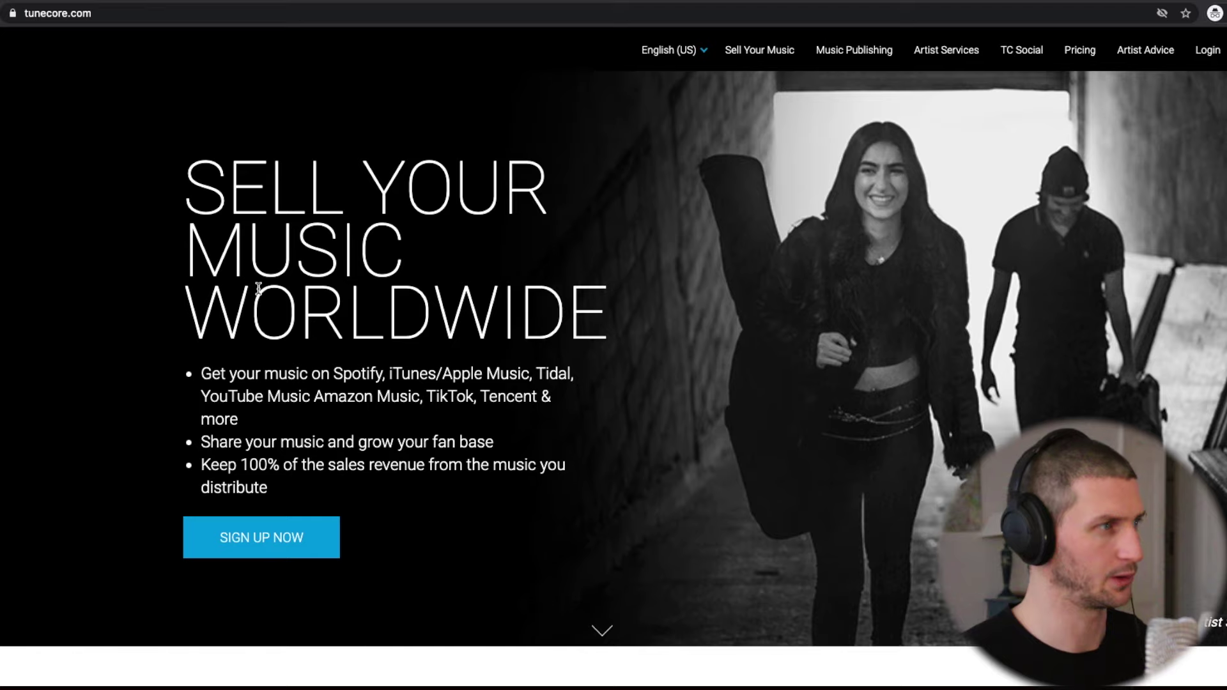
scroll(258, 288, up, 1)
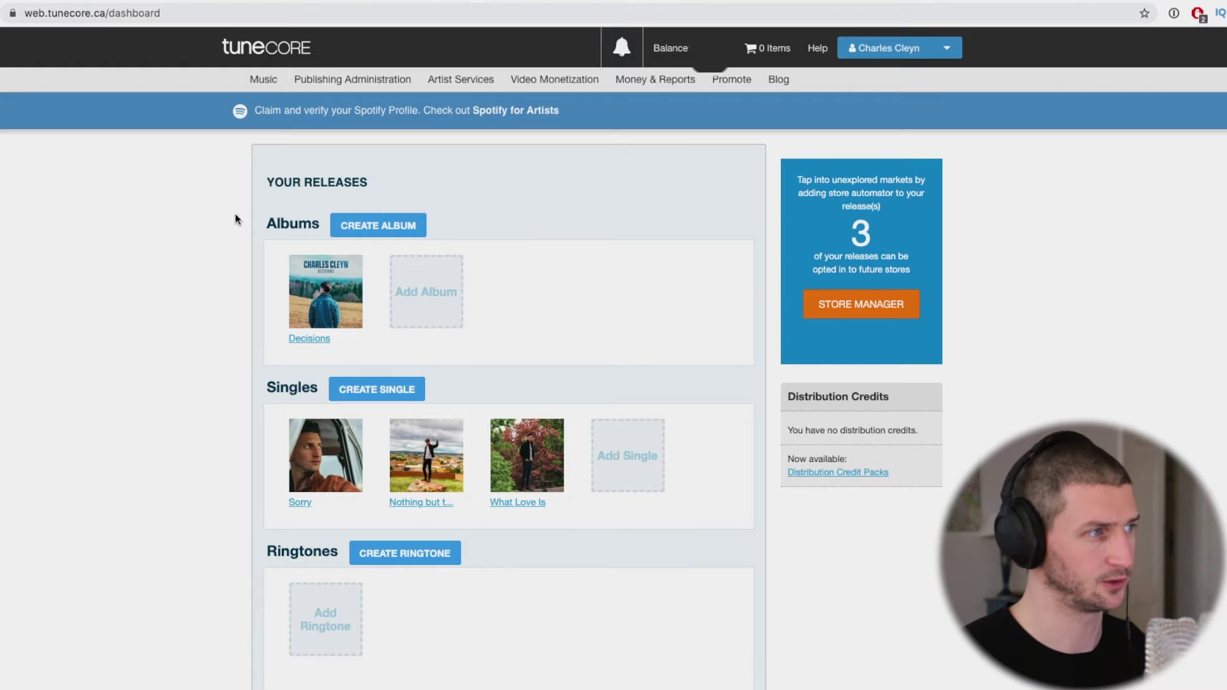
click(263, 82)
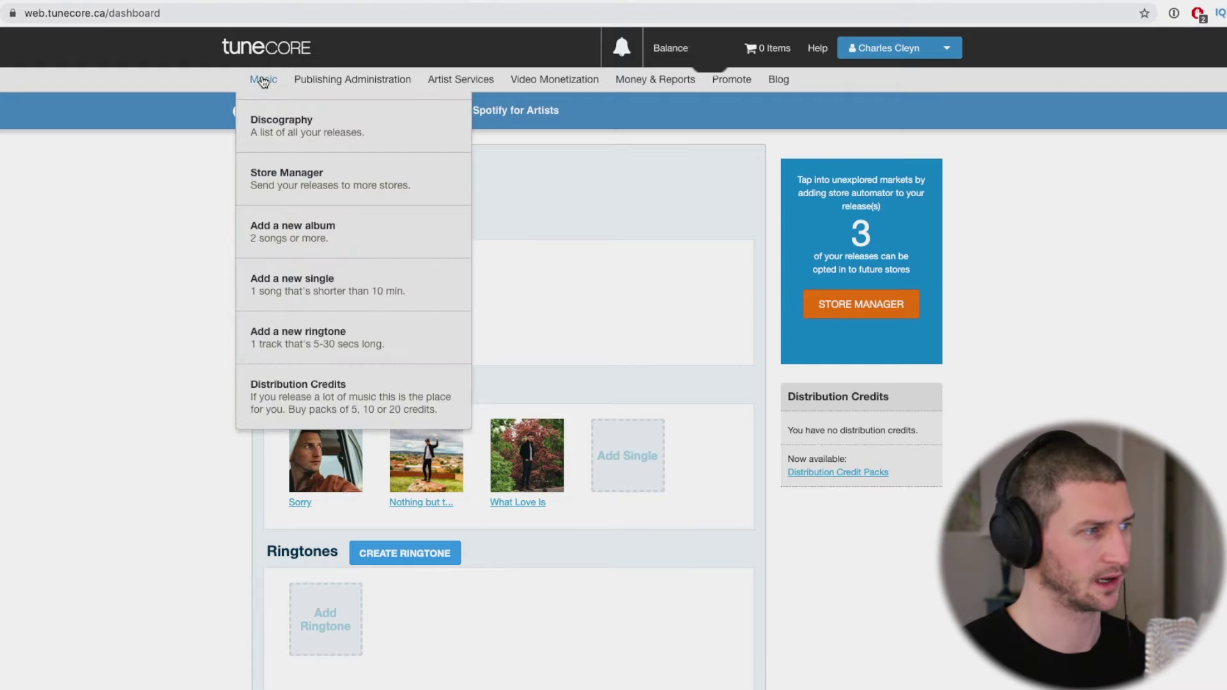
click(311, 286)
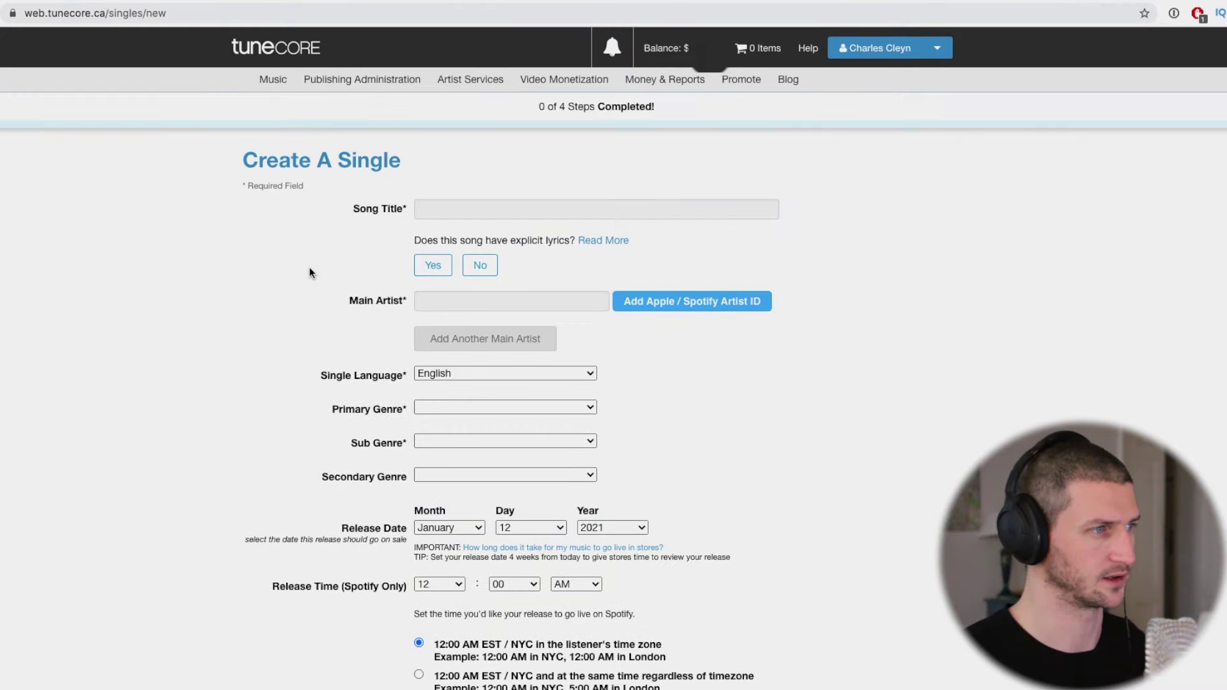
click(496, 211)
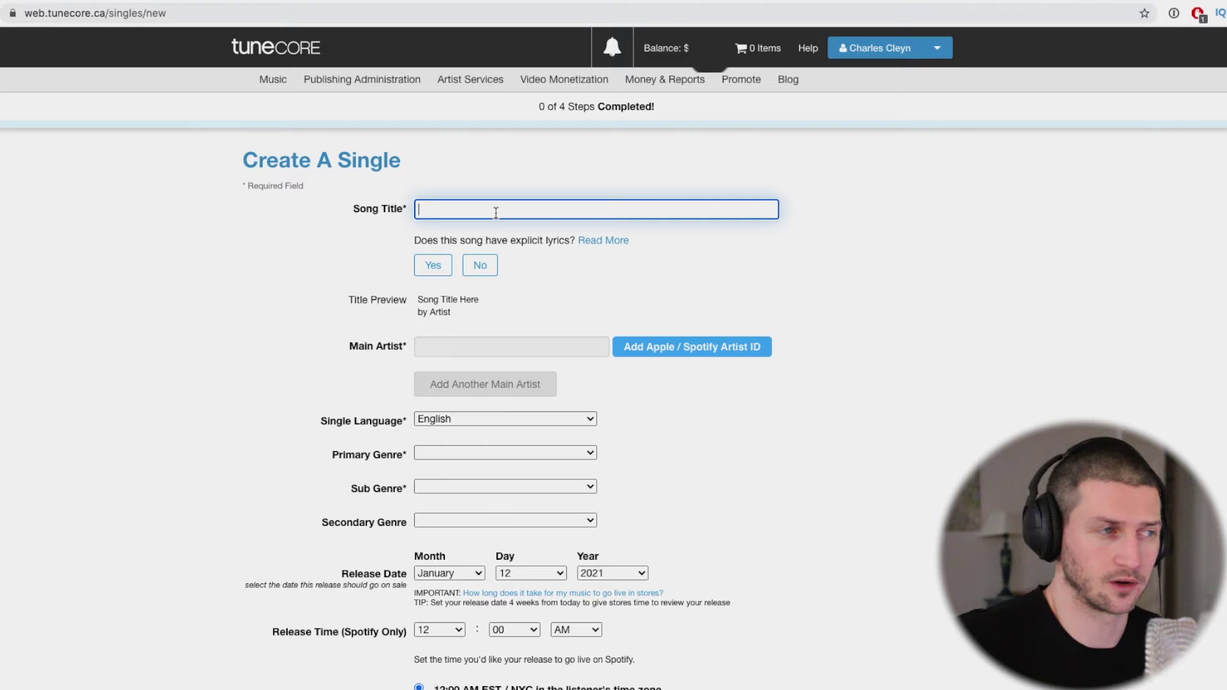
click(454, 227)
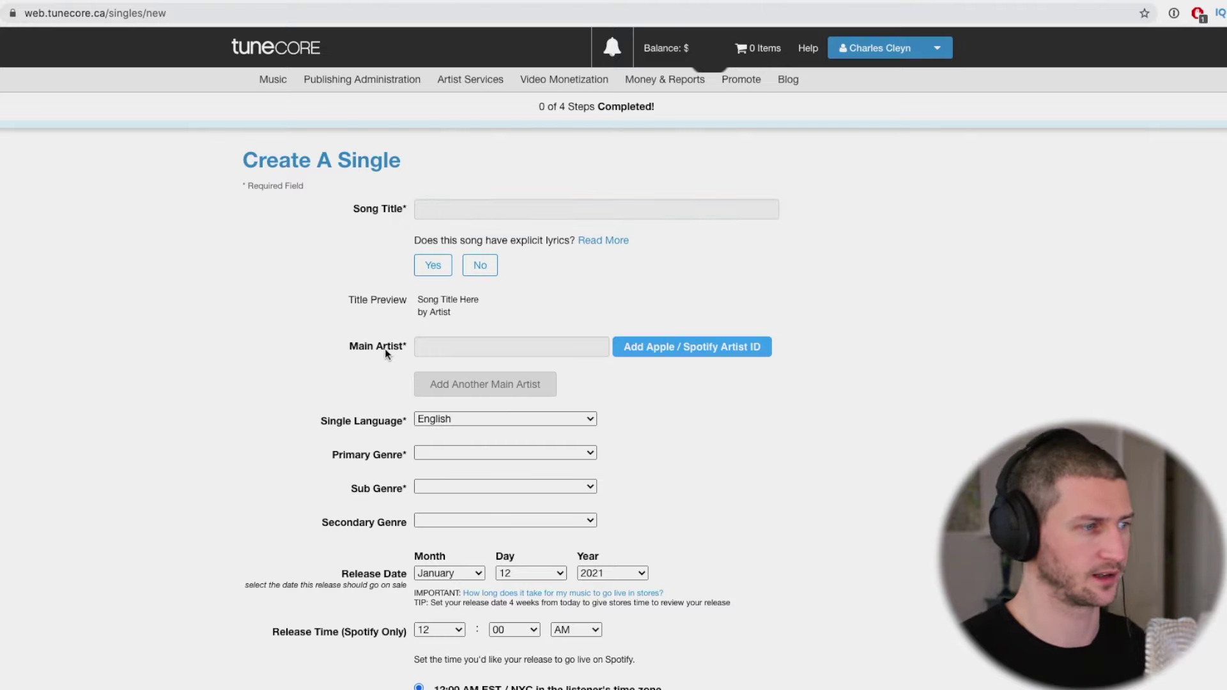
scroll(350, 392, down, 5)
scroll(354, 383, down, 3)
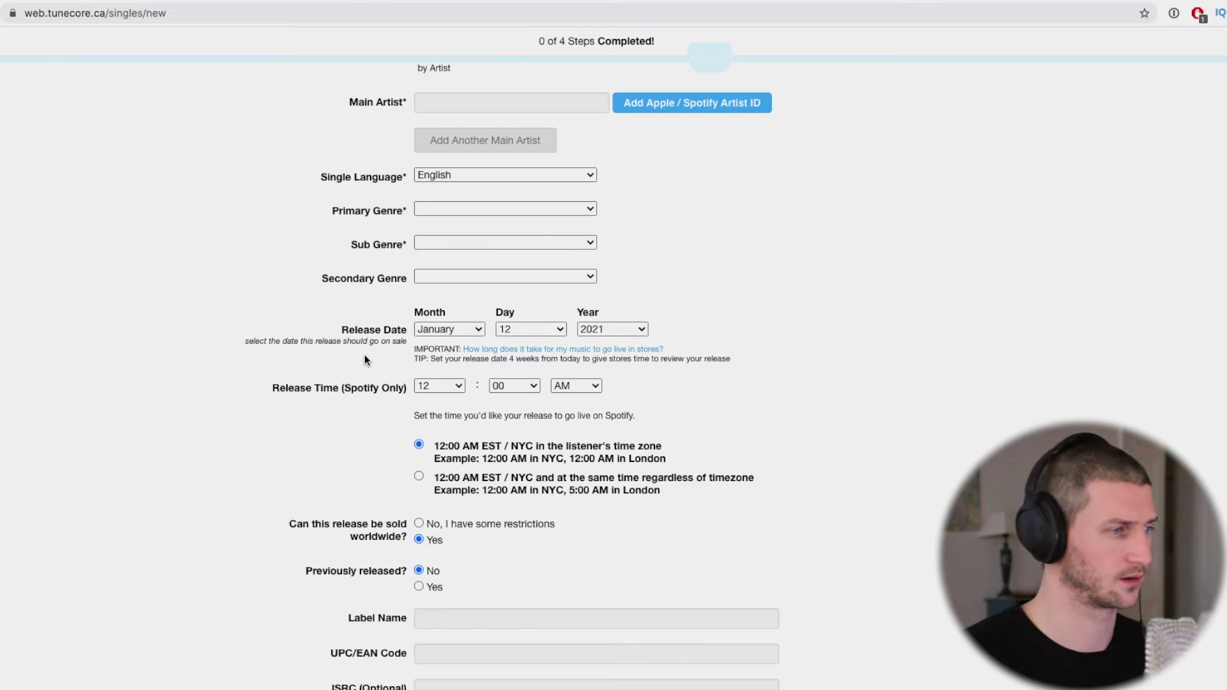
scroll(365, 359, down, 3)
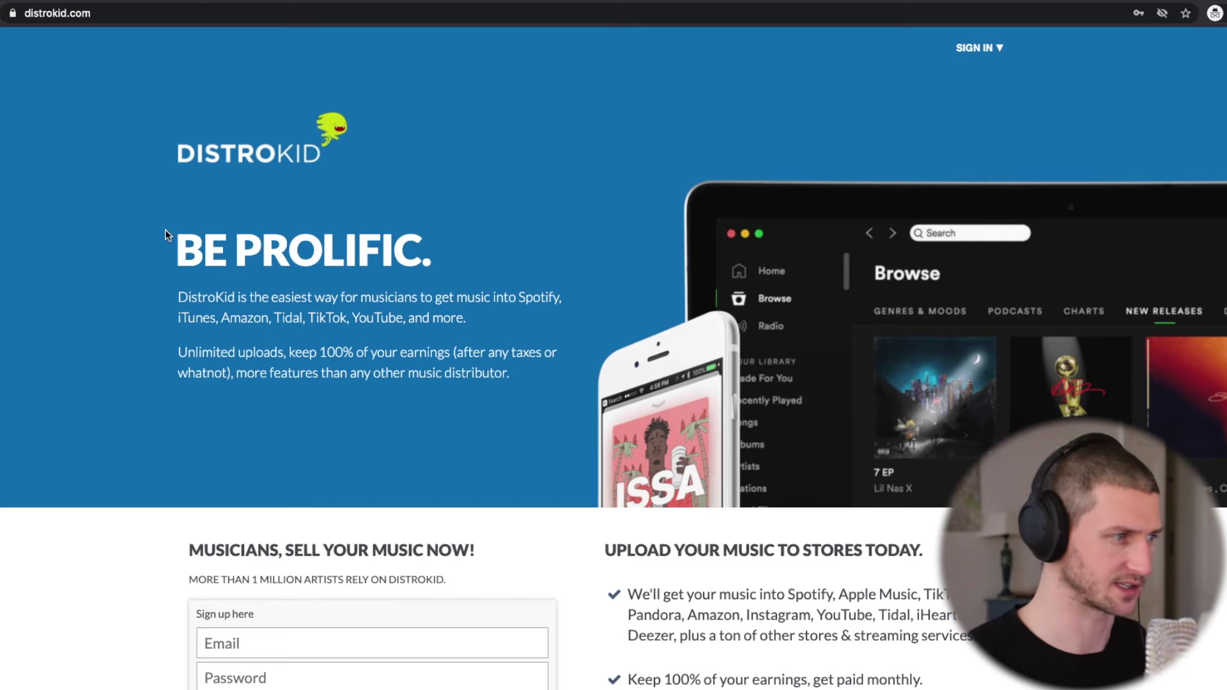
Step: Open DistroKid's Upload Music form from the UPLOAD button in the top bar
scroll(156, 247, down, 3)
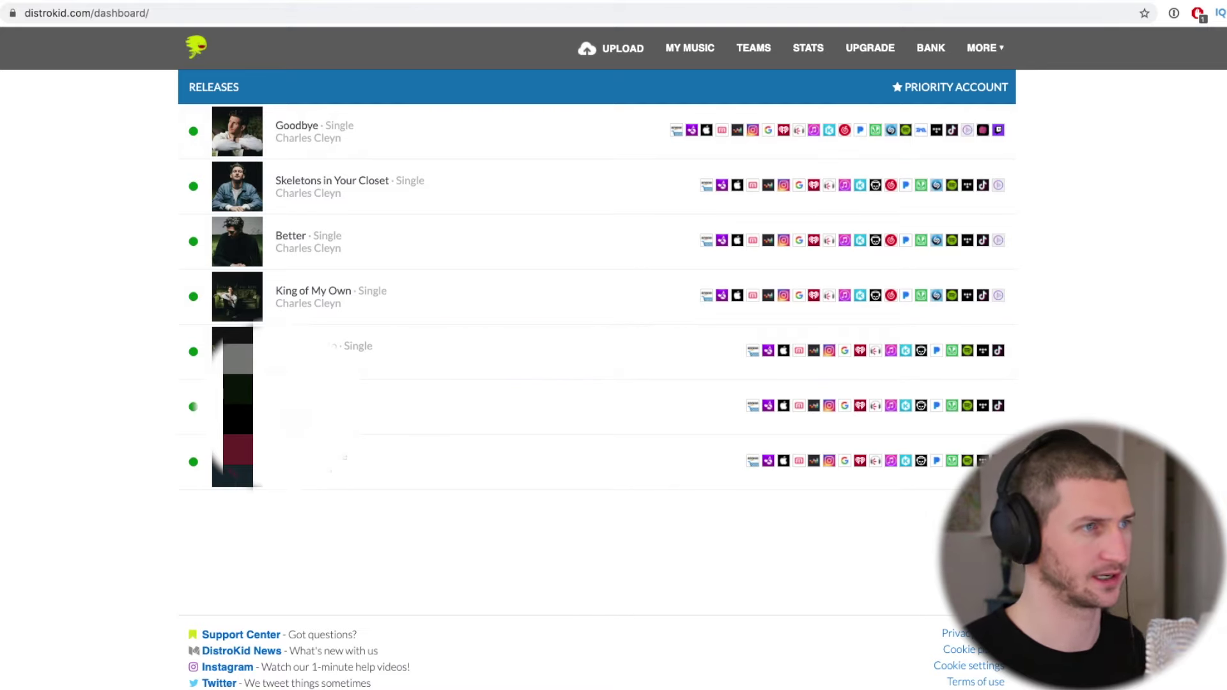
click(638, 56)
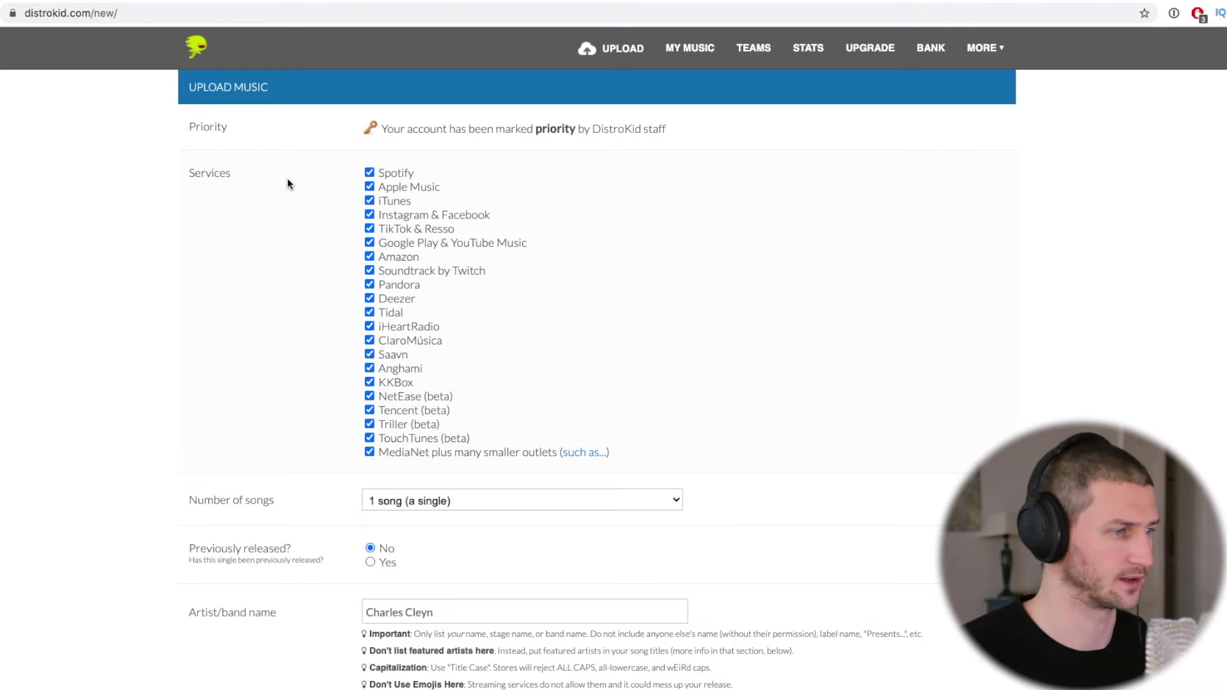
scroll(281, 198, down, 3)
scroll(281, 200, down, 8)
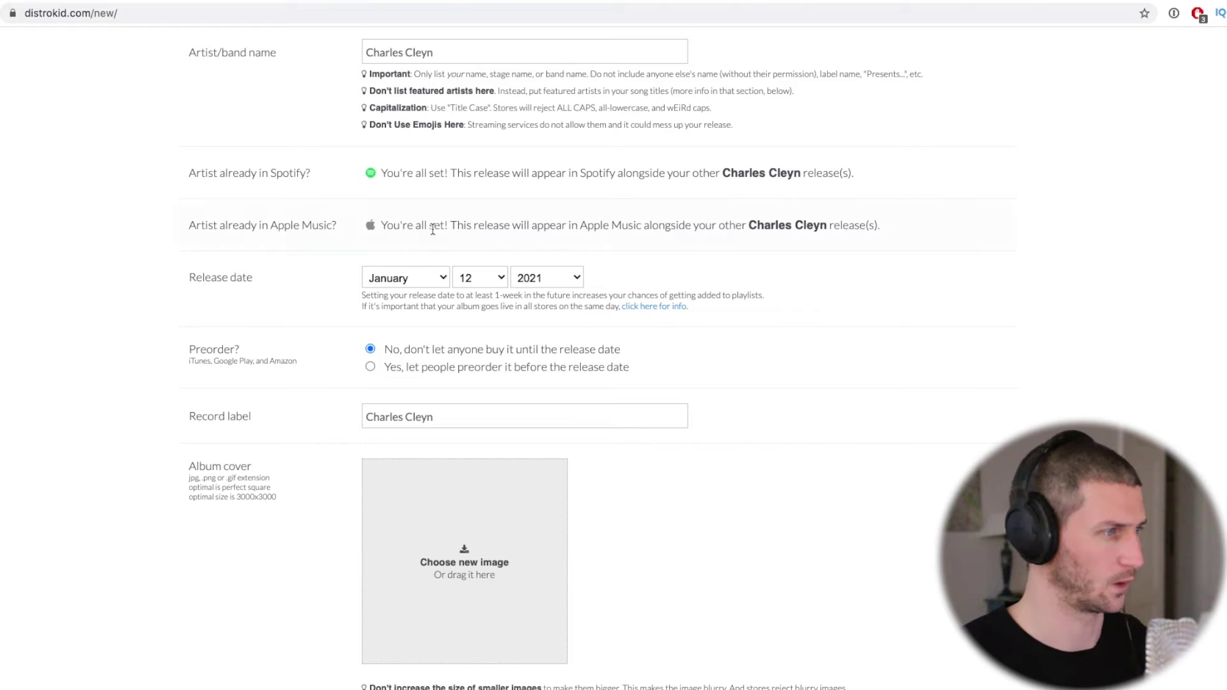
scroll(432, 232, down, 7)
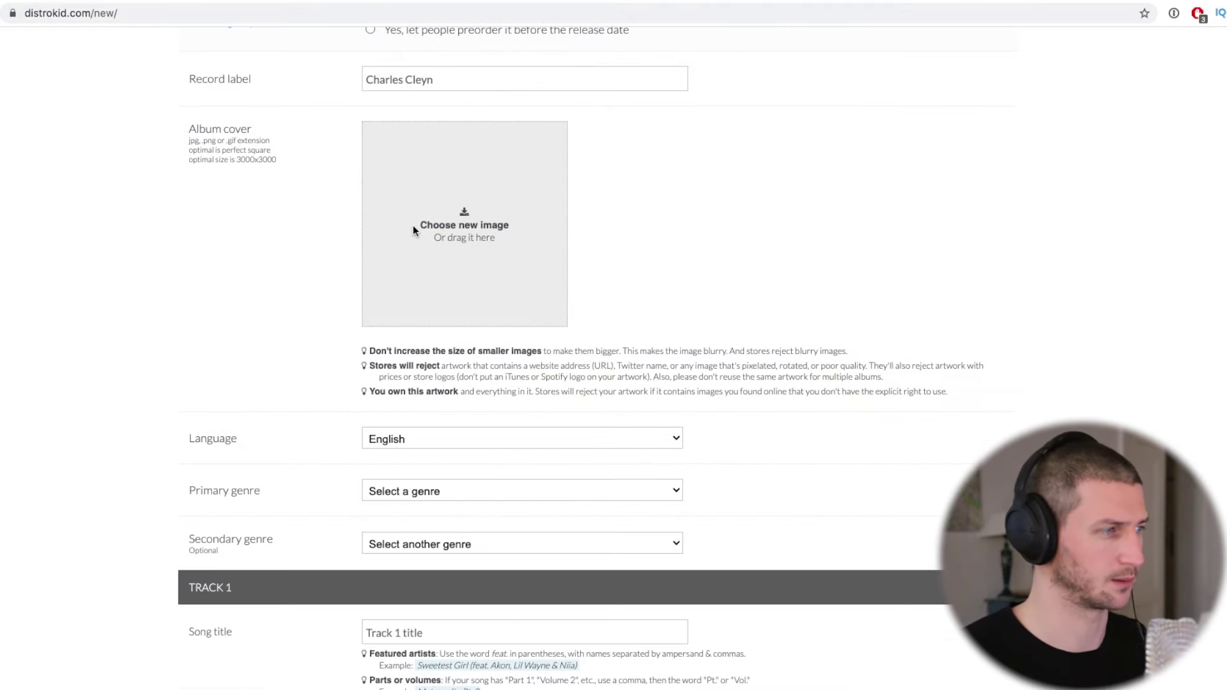
scroll(387, 249, down, 7)
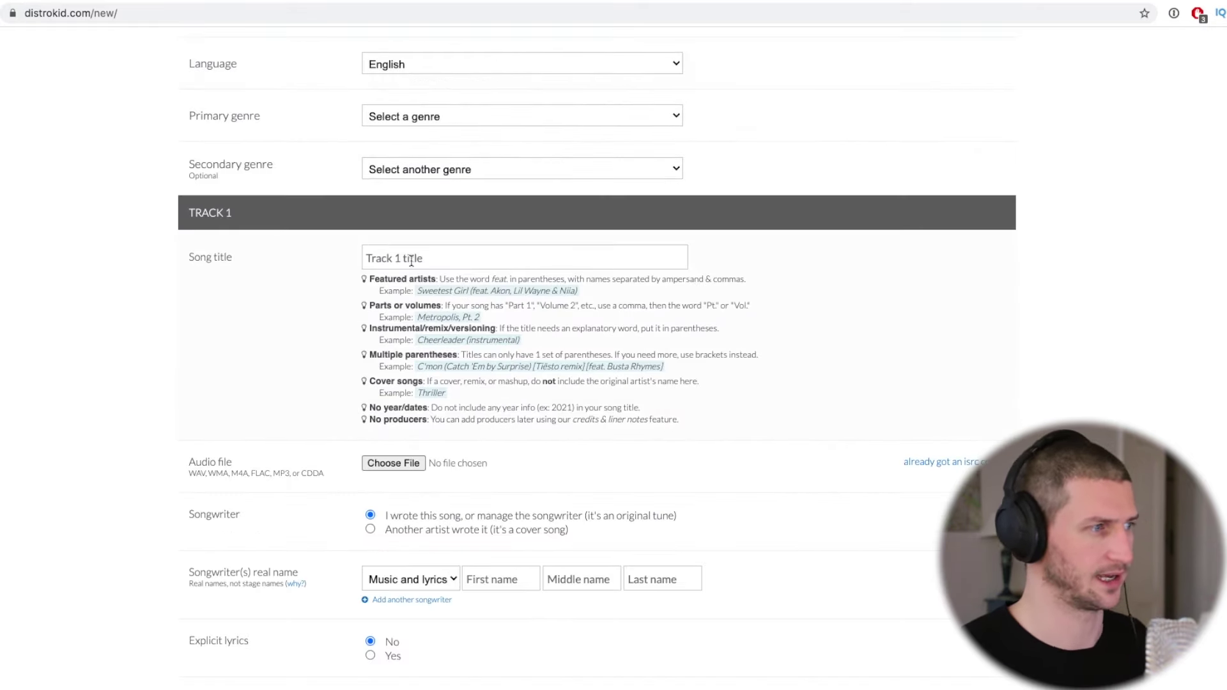
scroll(467, 265, down, 6)
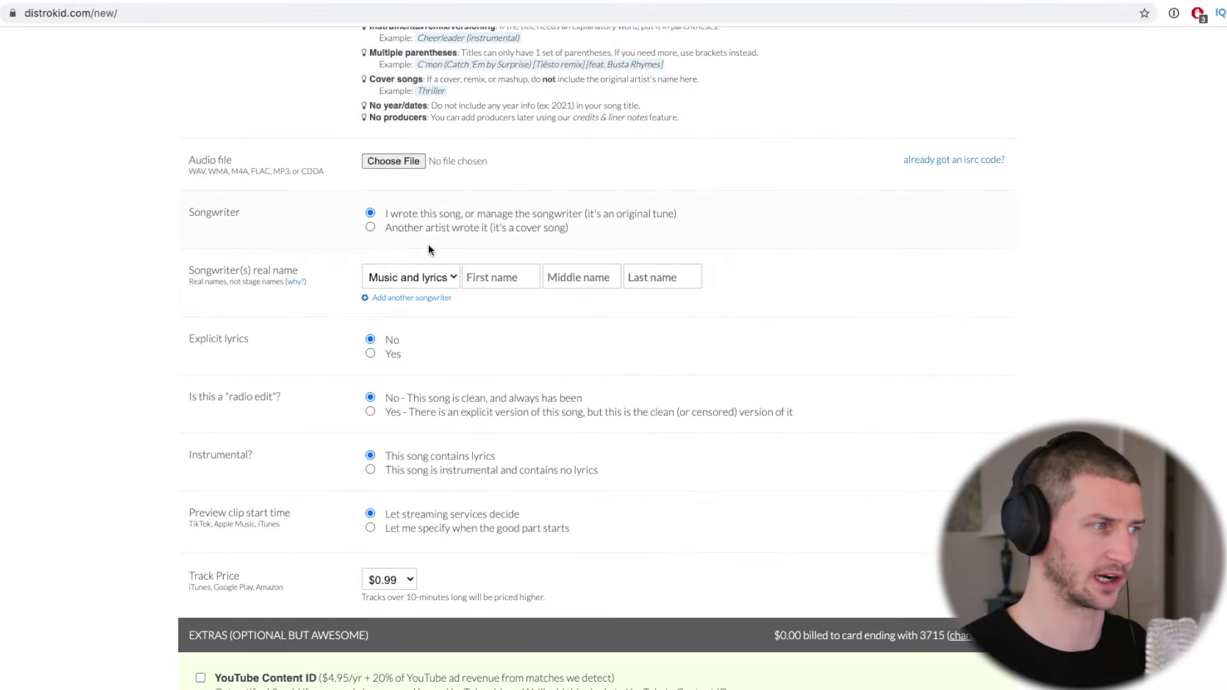
scroll(335, 275, down, 12)
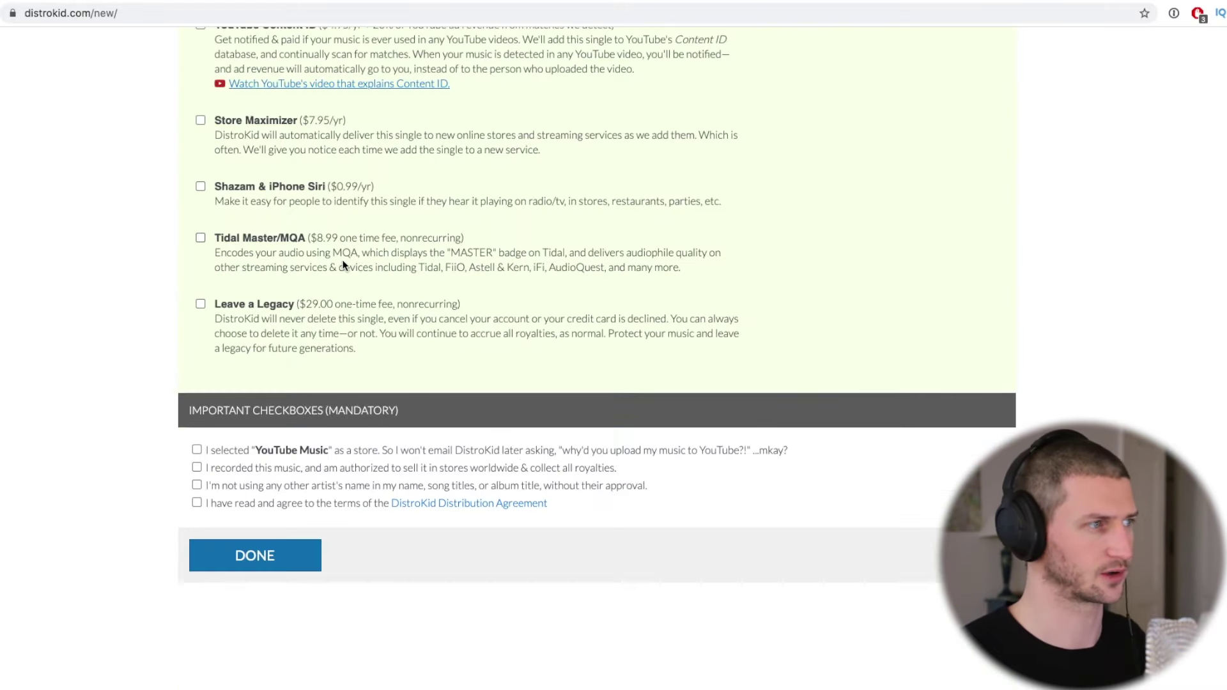
scroll(339, 274, up, 4)
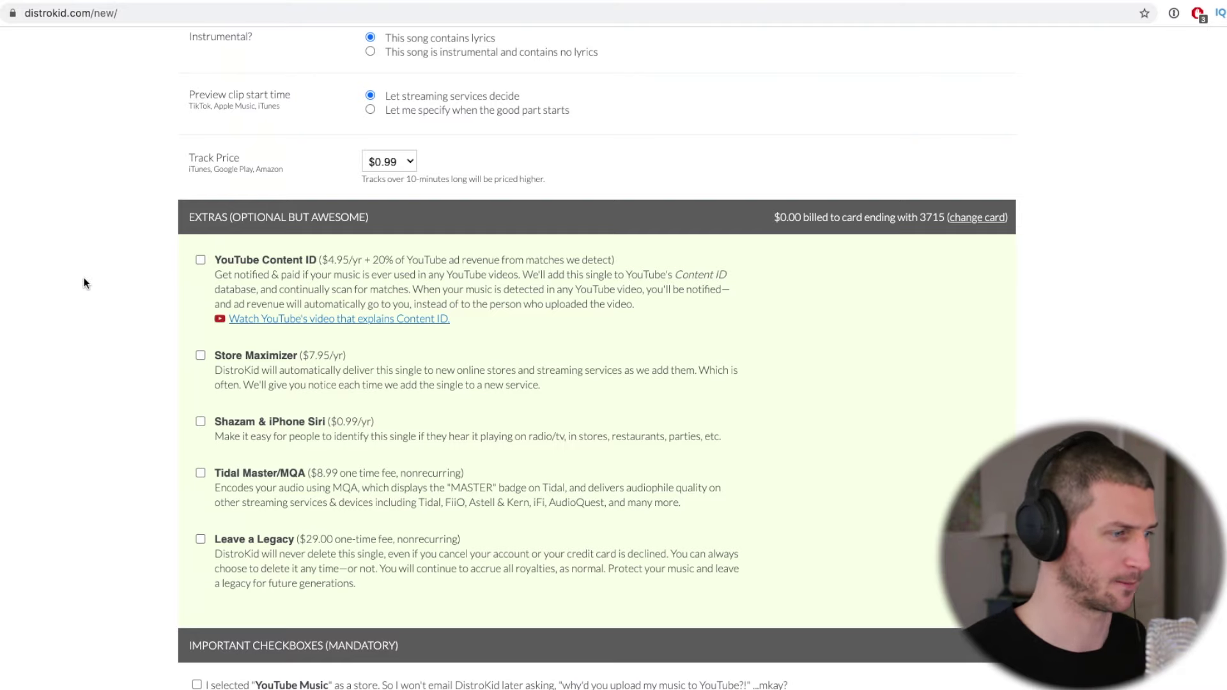
scroll(83, 277, down, 6)
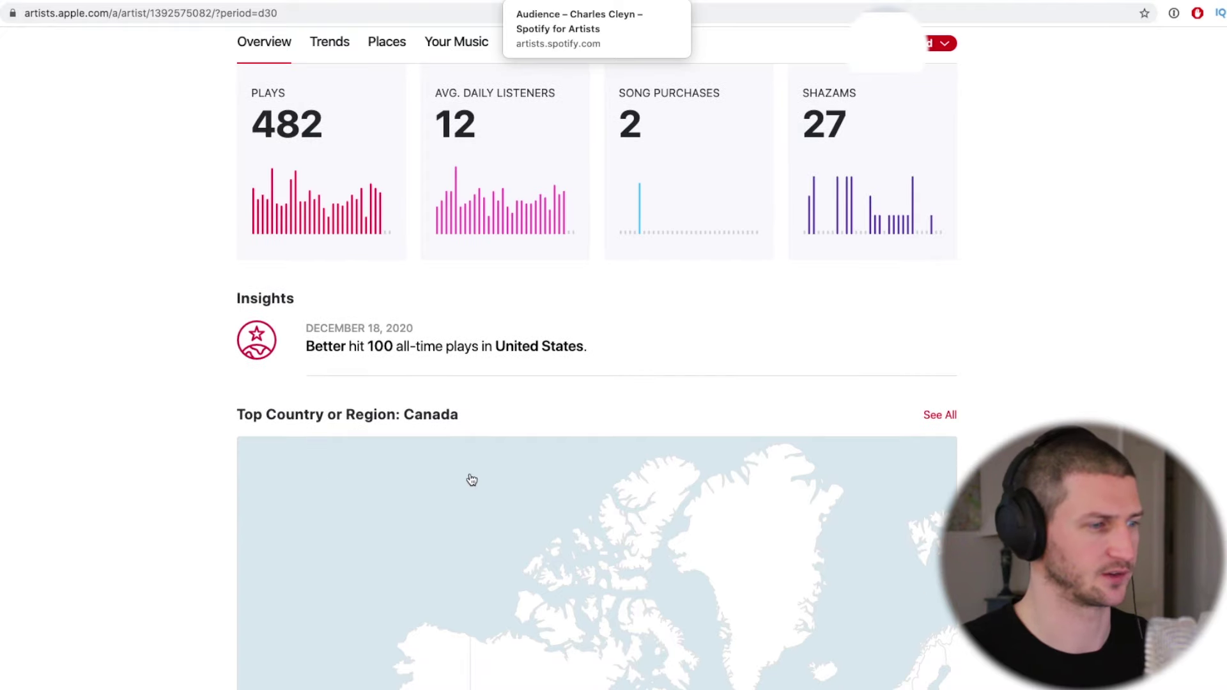
Step: Scroll the Apple Music for Artists overview down to the Top Country or Region map showing Canada
scroll(447, 476, down, 5)
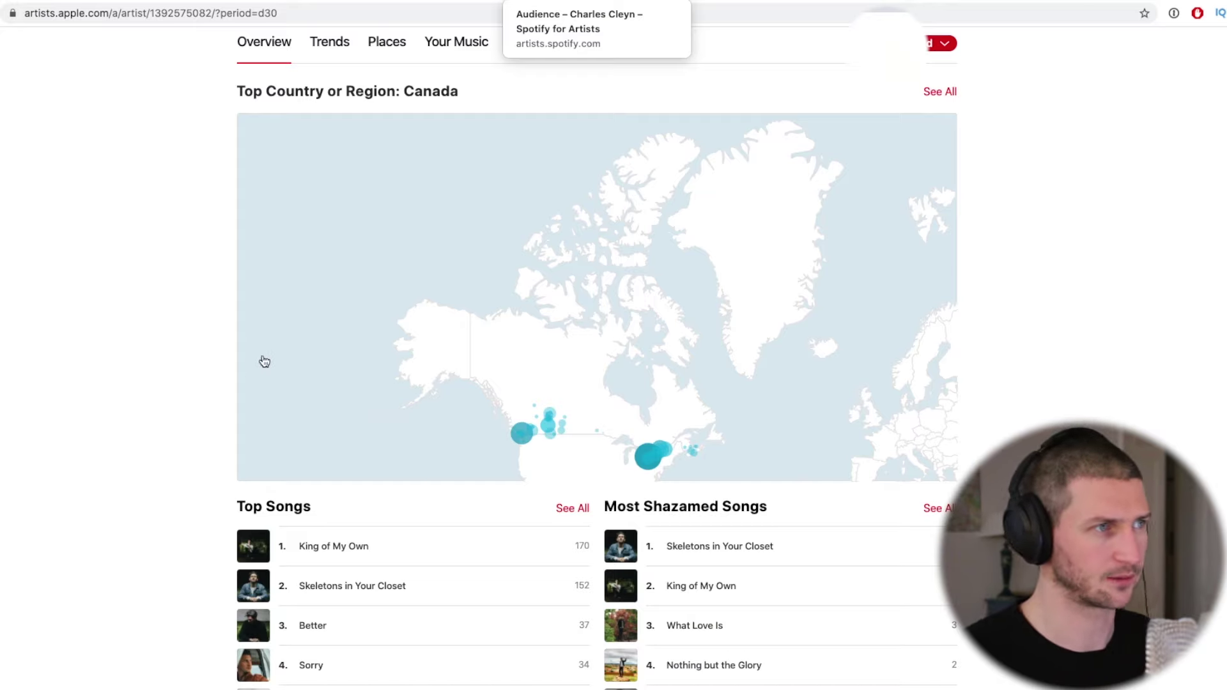
Step: On the Spotify for Artists Audience page, view the Streams, Followers and Listeners charts
click(594, 2)
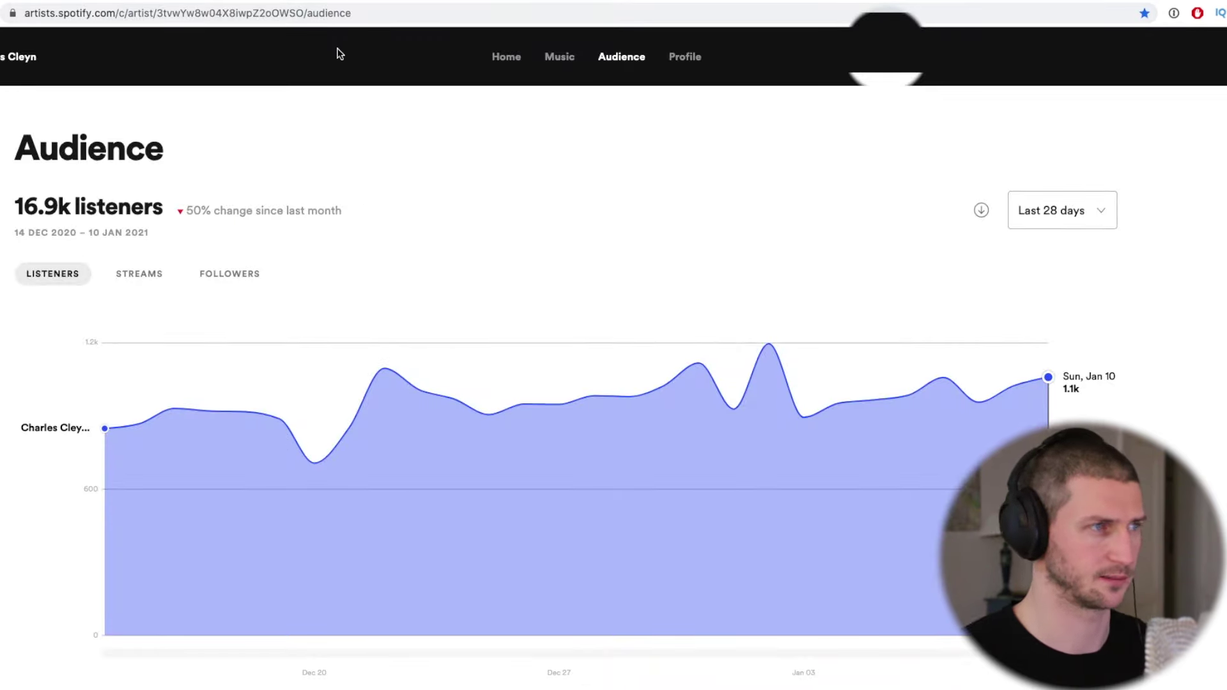
click(144, 282)
click(214, 280)
click(76, 276)
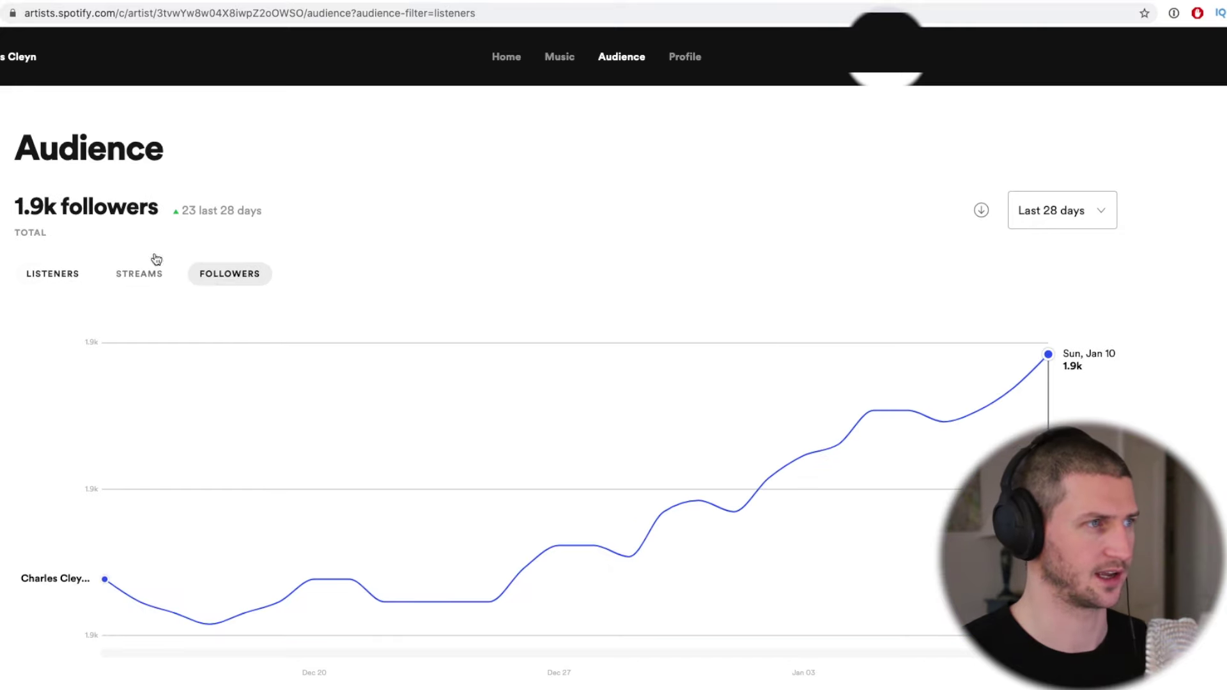
Step: Go to the Home overview and review the last-7-day listeners (5.2k), streams (10.3k) and followers
click(502, 69)
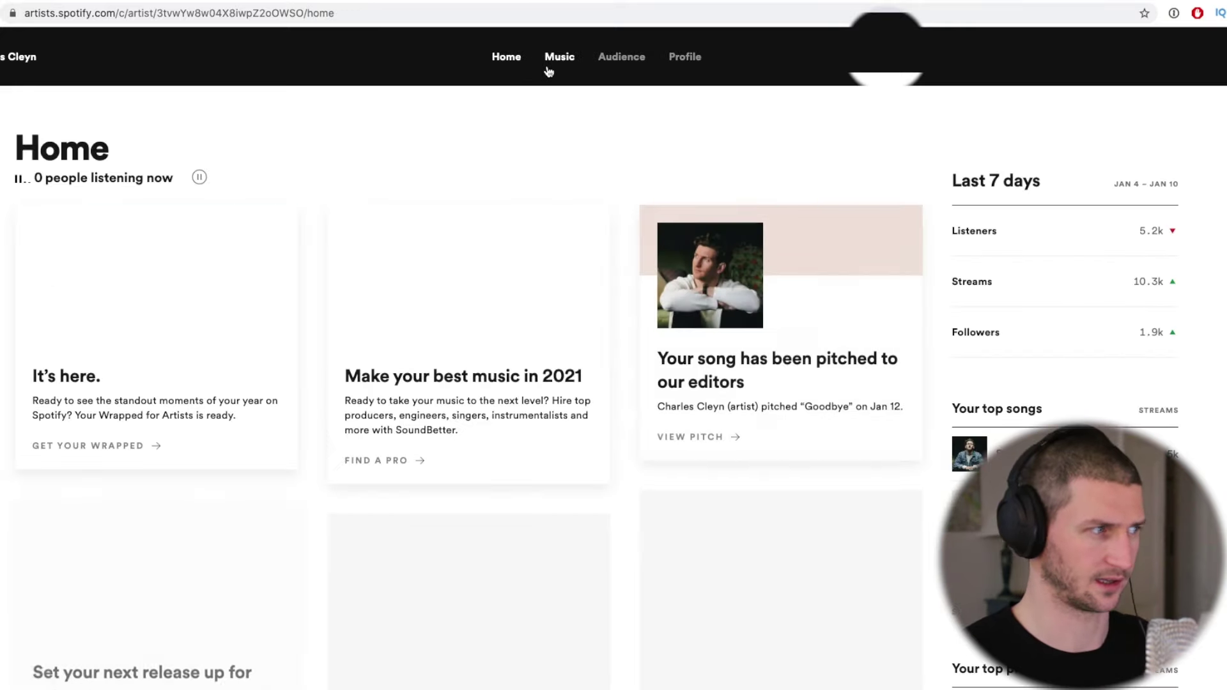
drag(160, 177, 25, 178)
click(26, 178)
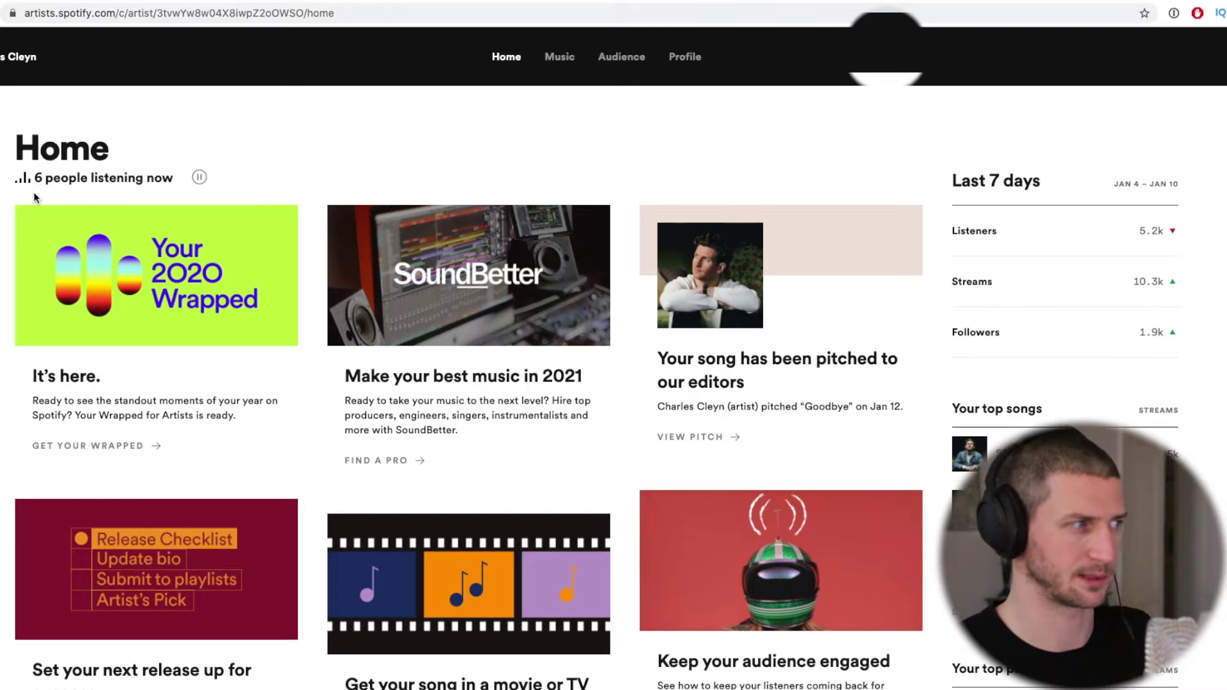
mouse_move(175, 177)
mouse_down()
mouse_move(90, 176)
mouse_move(174, 177)
mouse_up()
scroll(81, 272, down, 1)
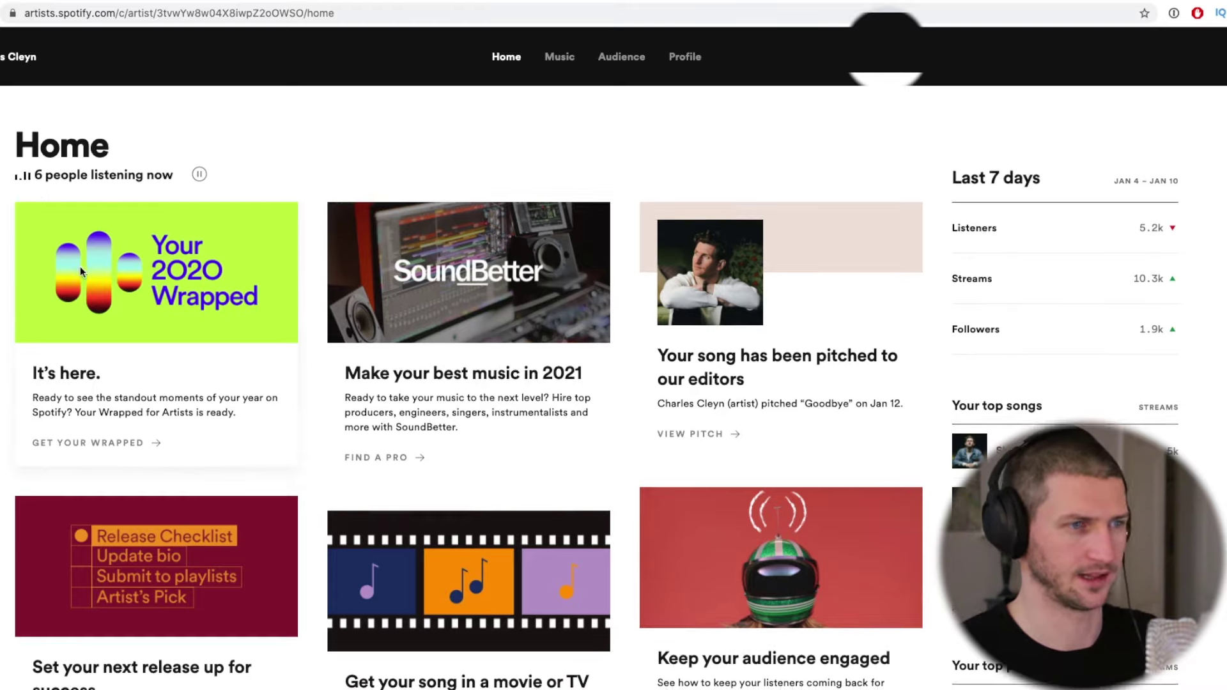
scroll(81, 271, down, 2)
scroll(189, 290, down, 4)
scroll(831, 346, up, 5)
scroll(831, 346, up, 3)
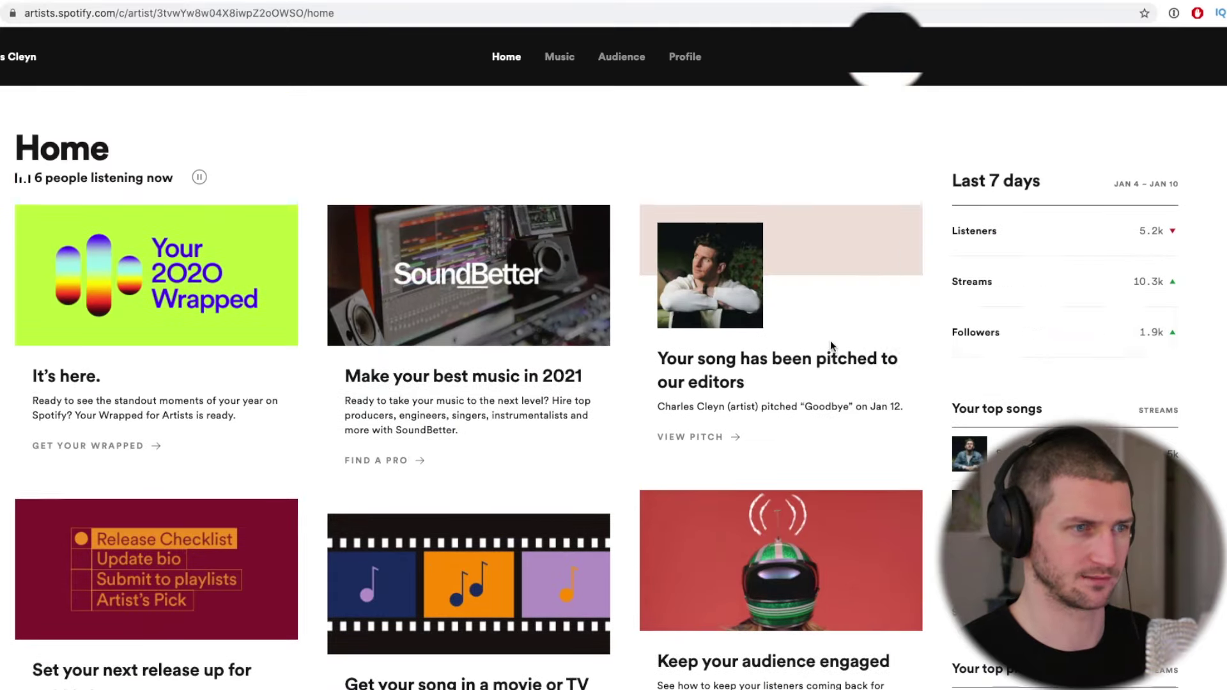